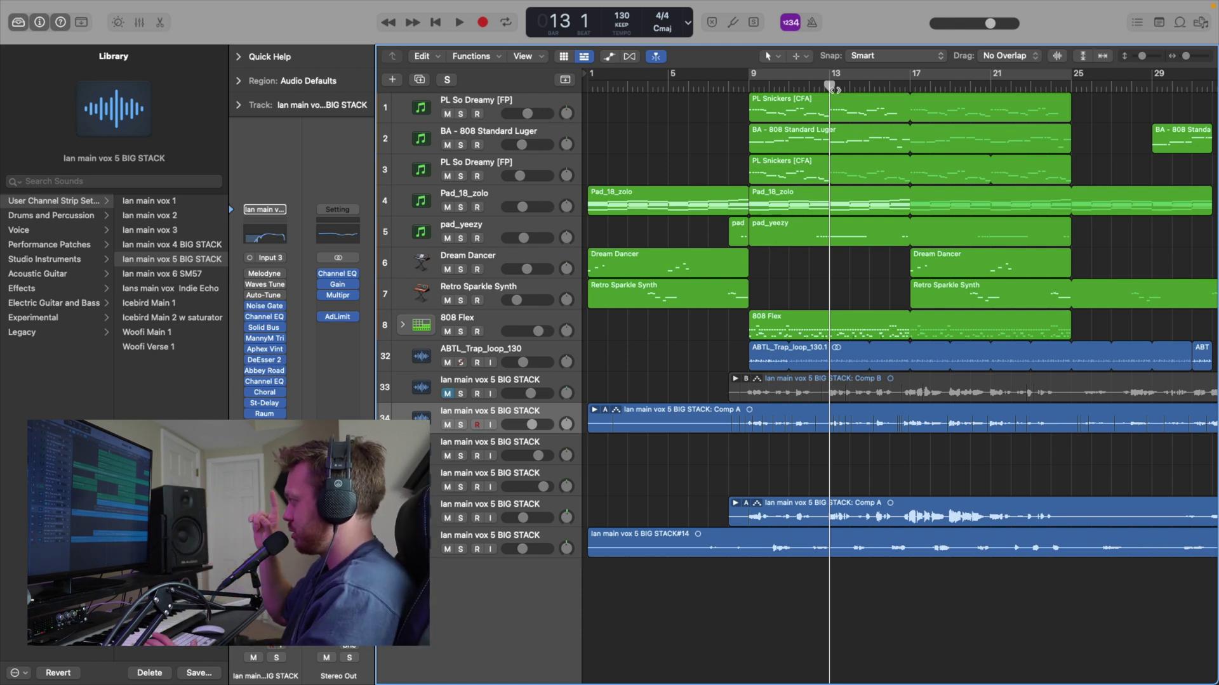
Play back the session, then bring up Melodyne on the main-vocal track
key("space")
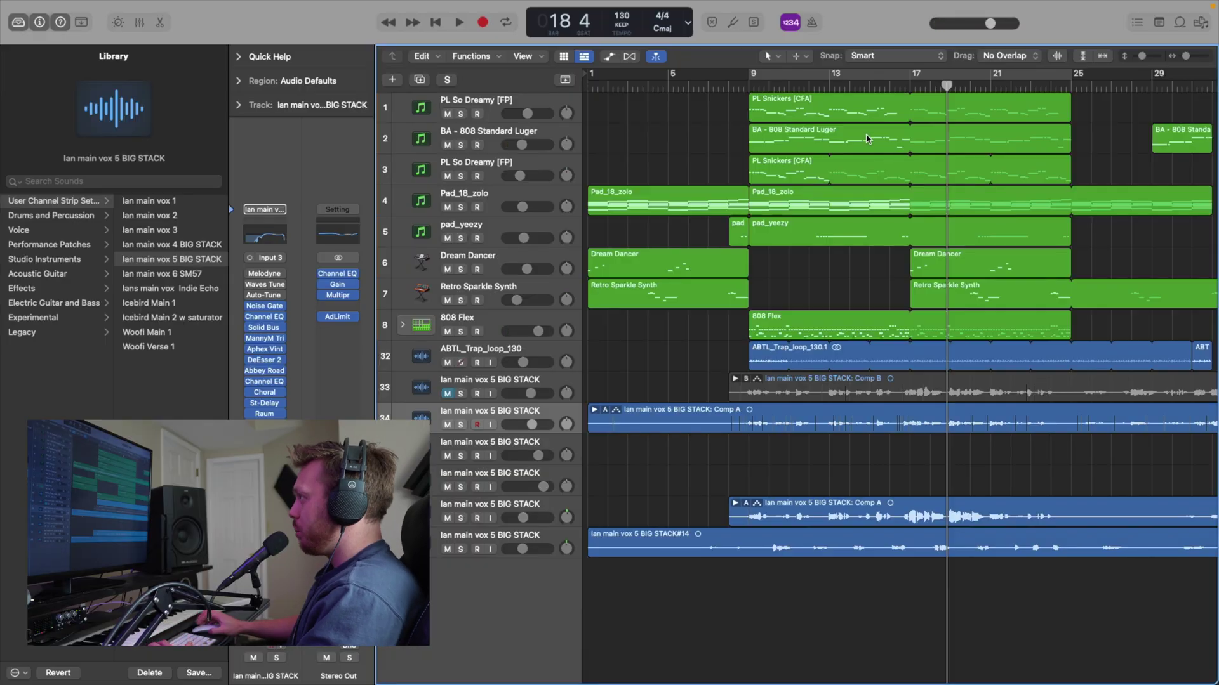
left_click(265, 275)
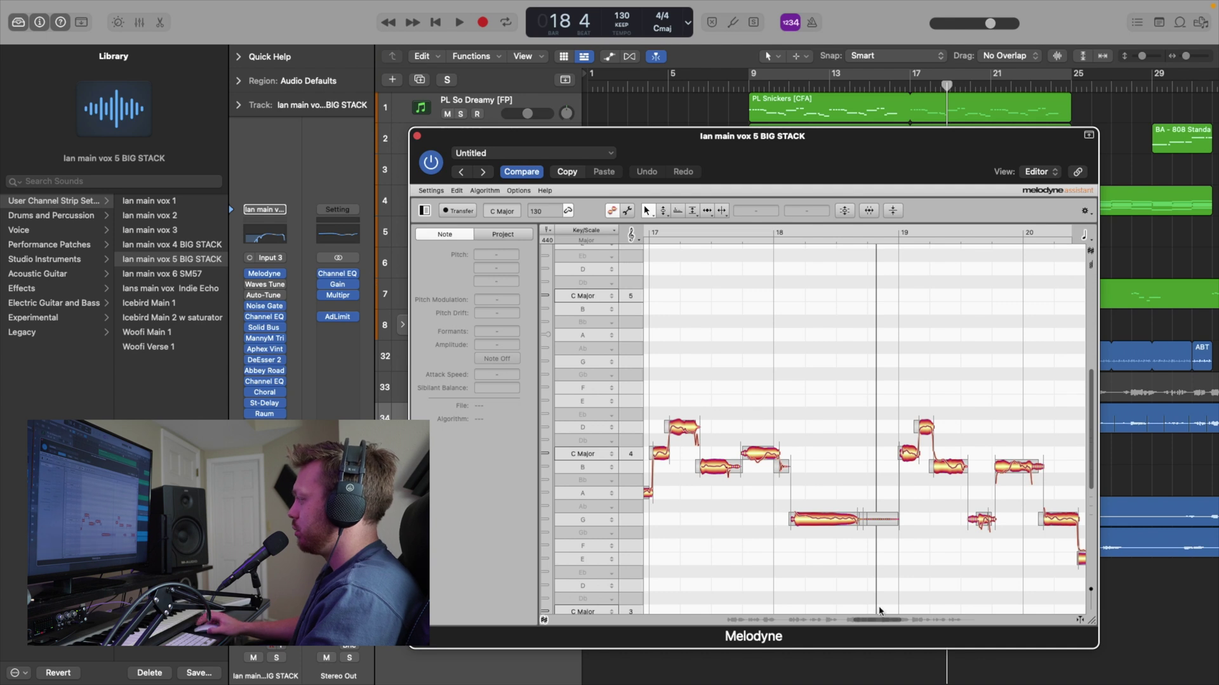
Drag the short high D4 note near bar 17 down to C4 and audition it
mouse_move(886, 620)
left_mouse_down()
mouse_move(844, 620)
mouse_move(873, 621)
left_mouse_up()
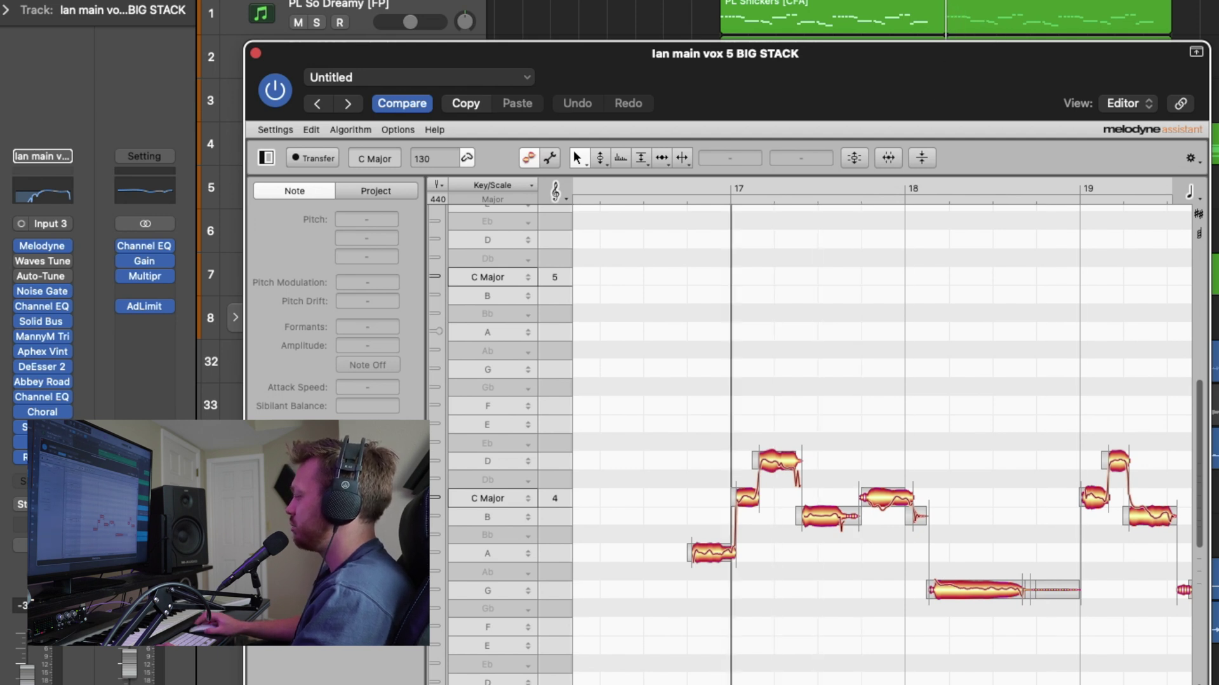
key("space")
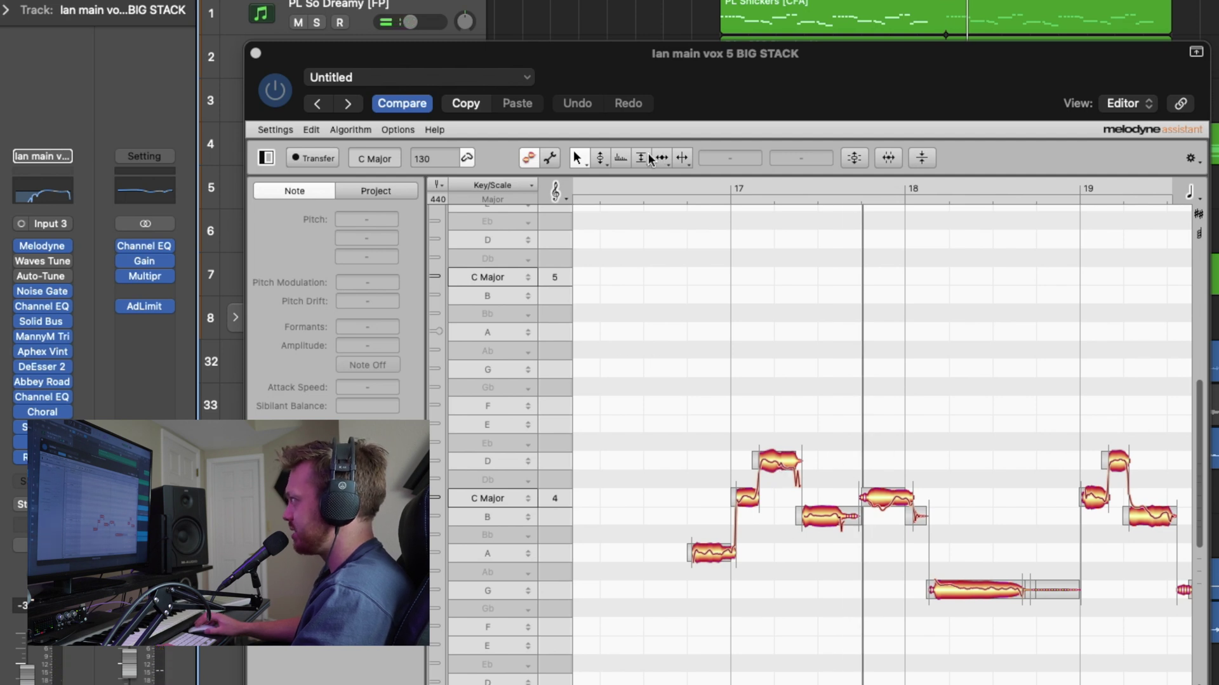
left_click(682, 157)
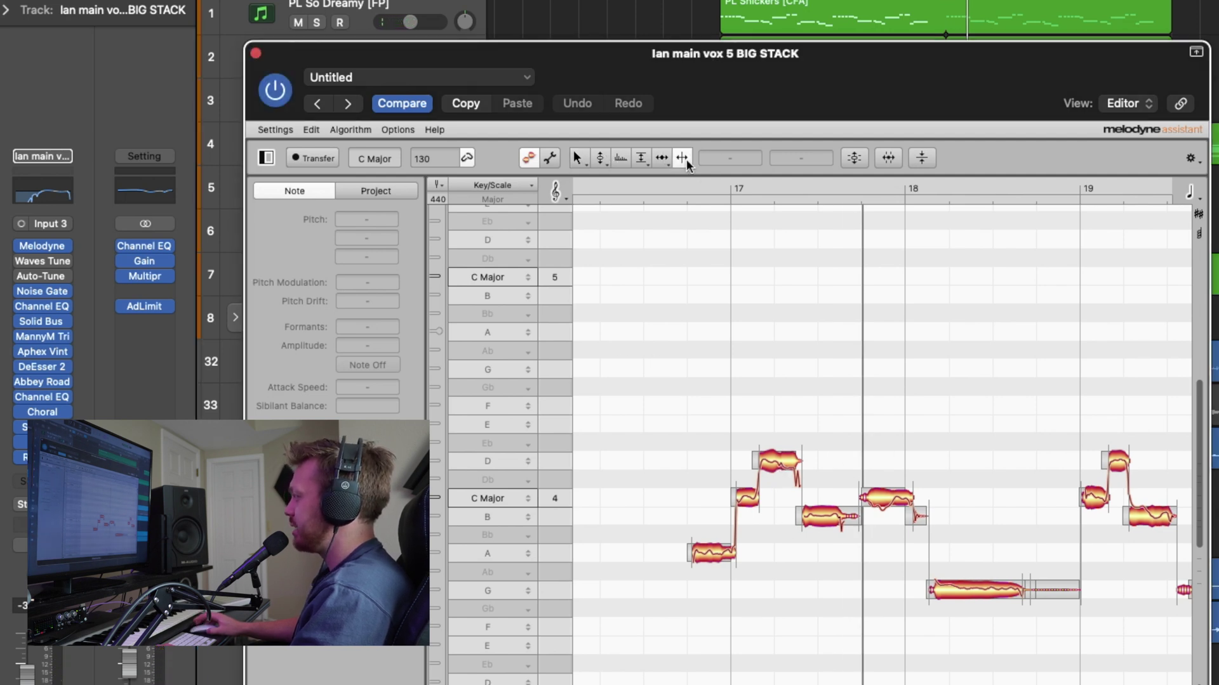
left_click(781, 465)
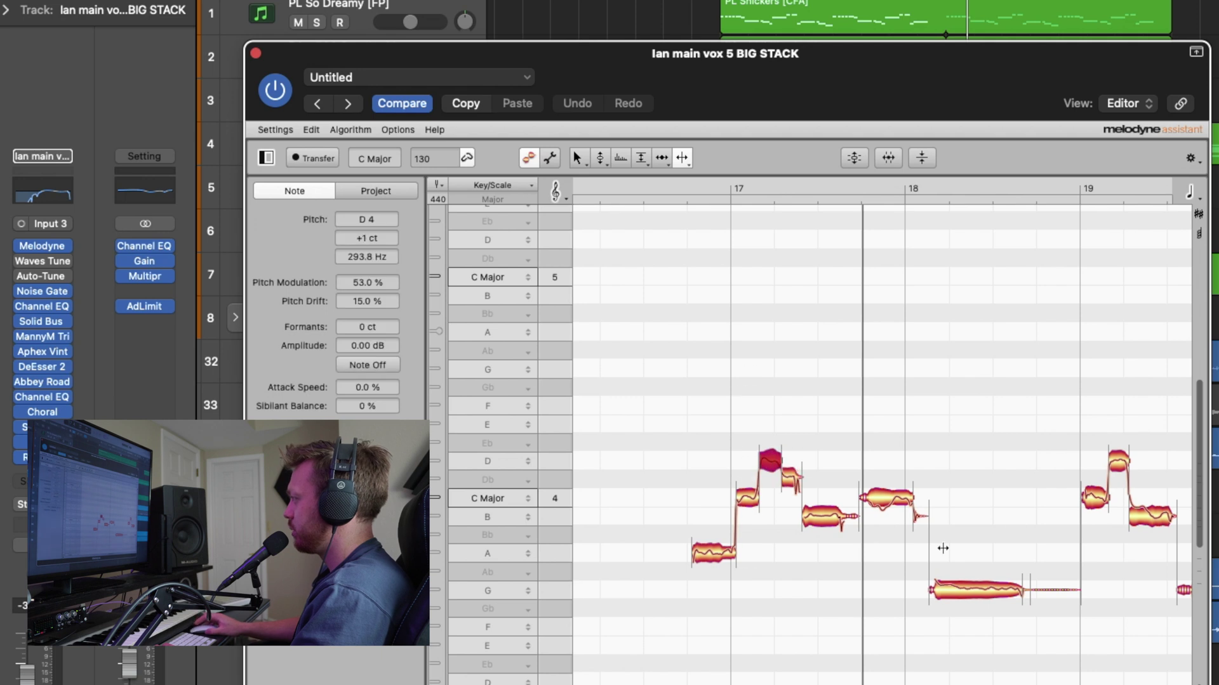
left_click(600, 158)
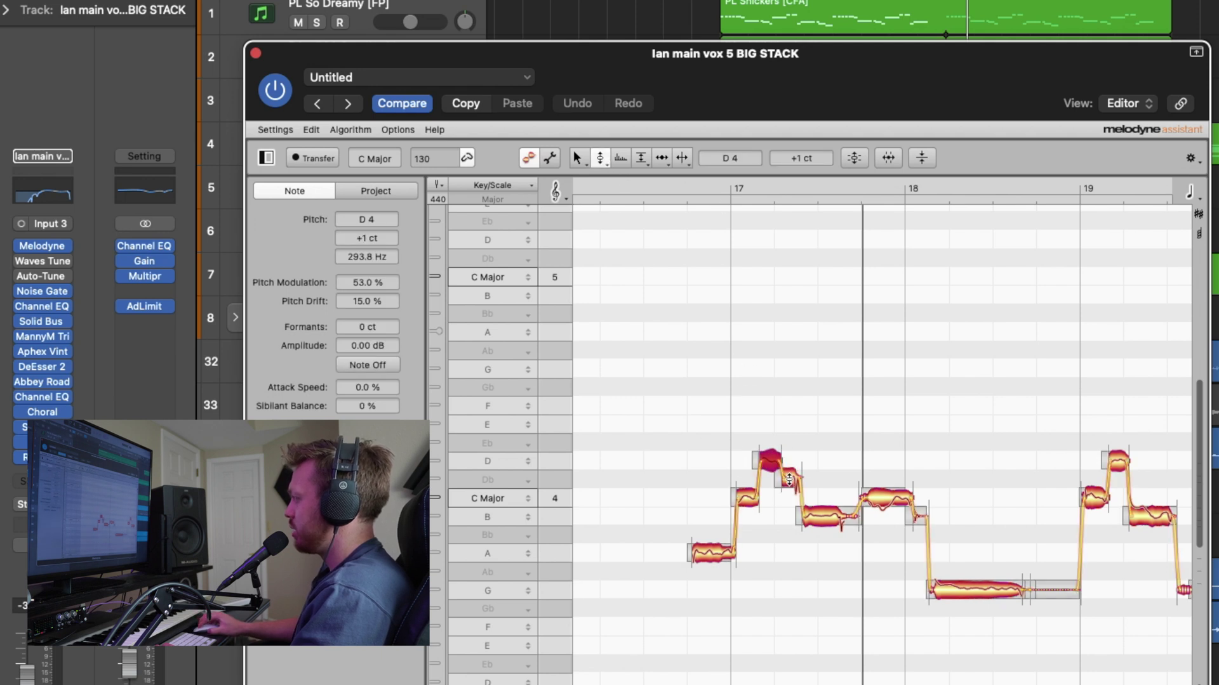
left_click_drag(789, 479, 789, 497)
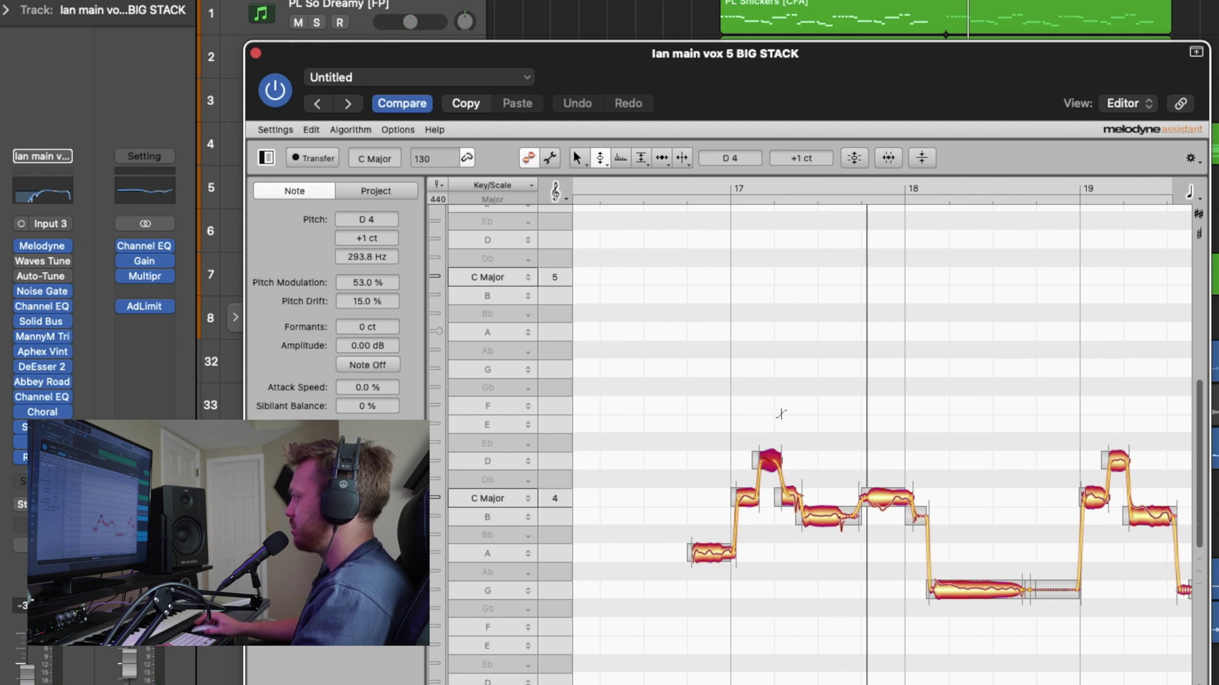
key("space")
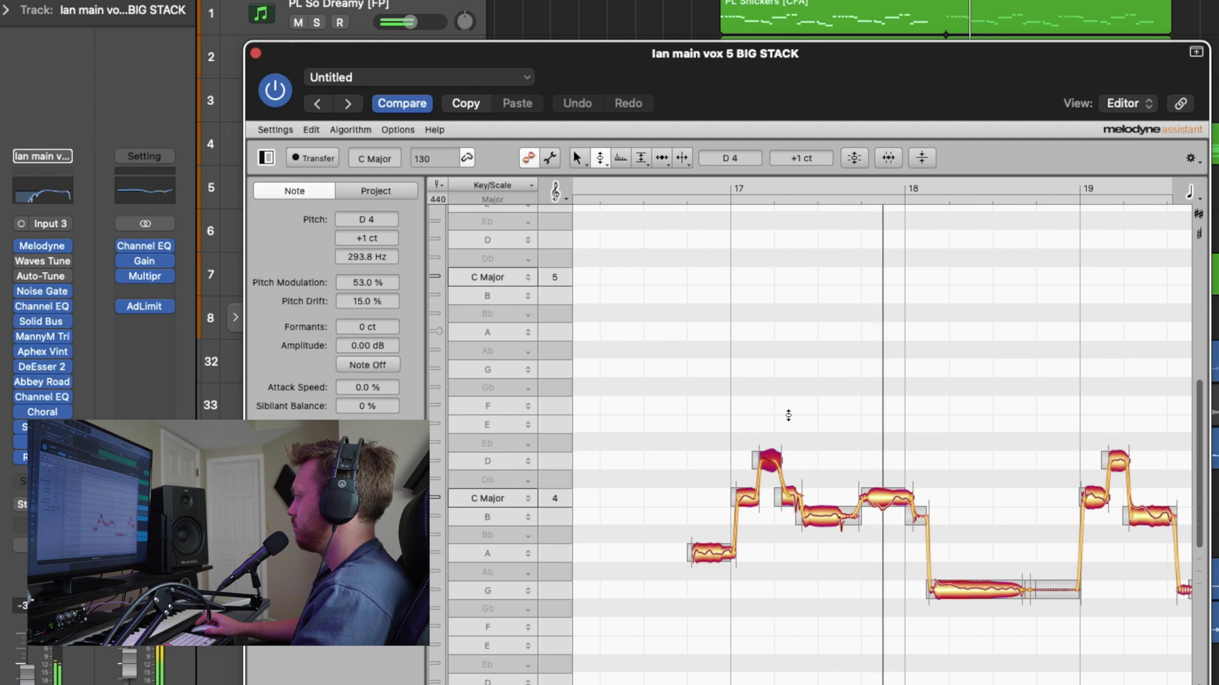
Flatten the phrase's pitch modulation and pitch drift to 0% and play it again
left_click(780, 372)
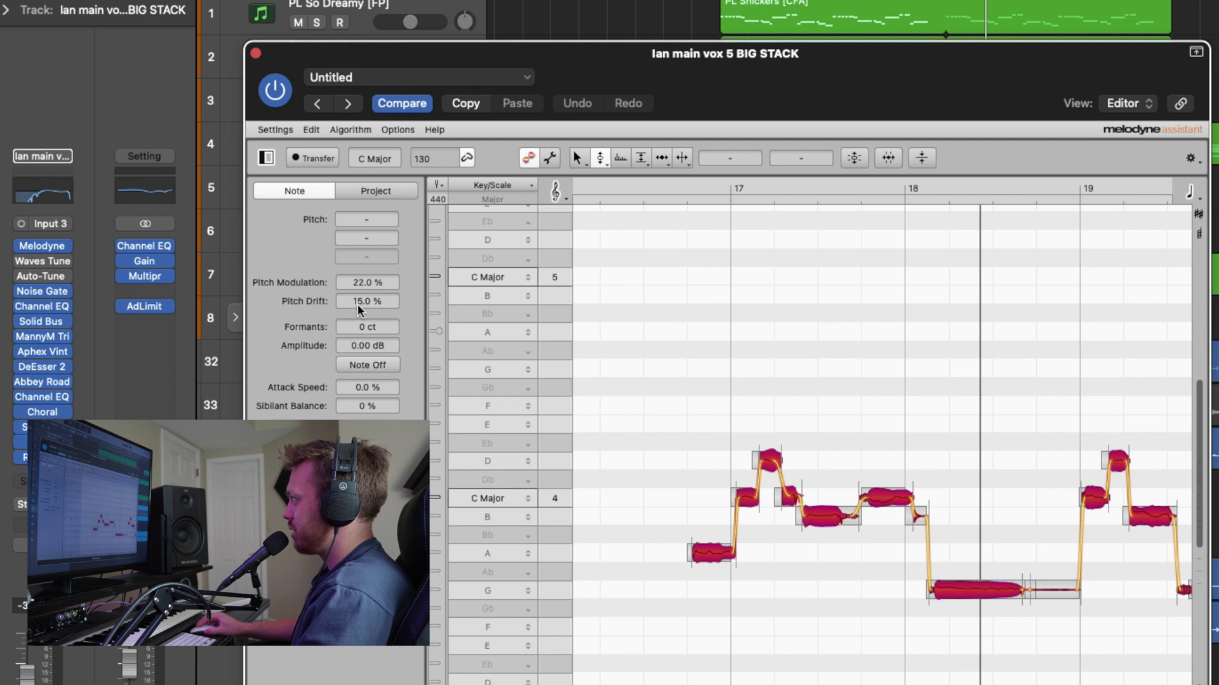
key("space")
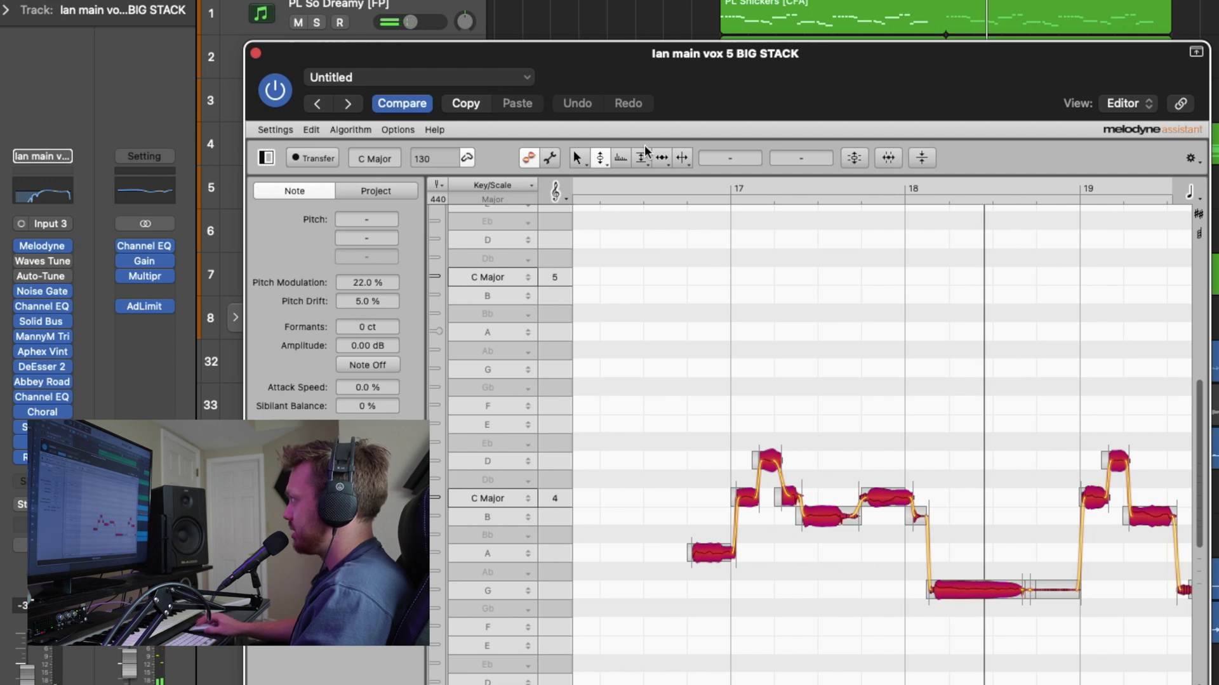
left_click(681, 157)
key("F2")
key("space")
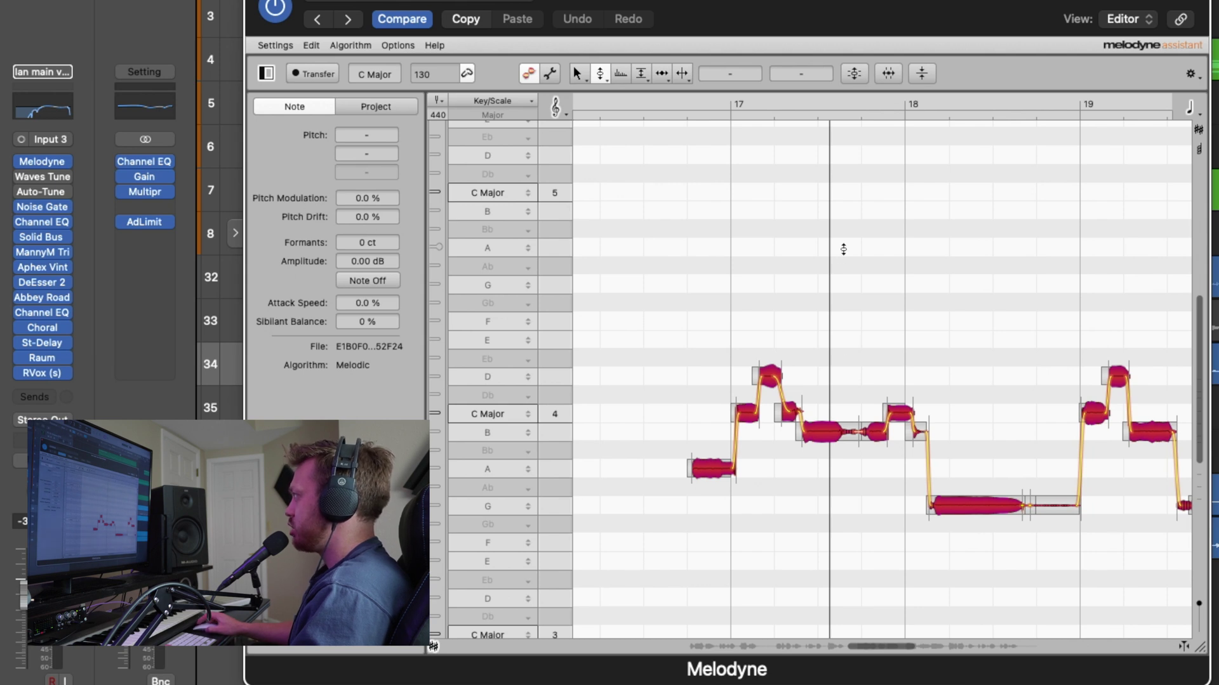
Replay the flattened phrase from bar 17, then close the Melodyne editor
left_click(748, 119)
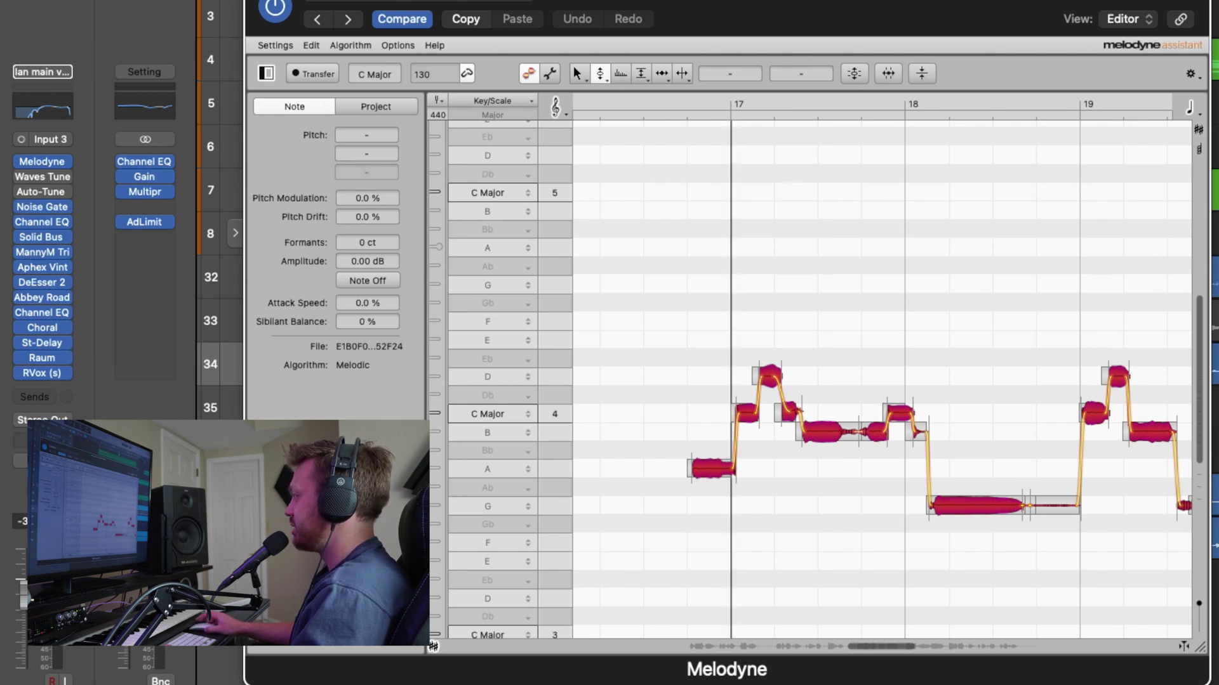
key("space")
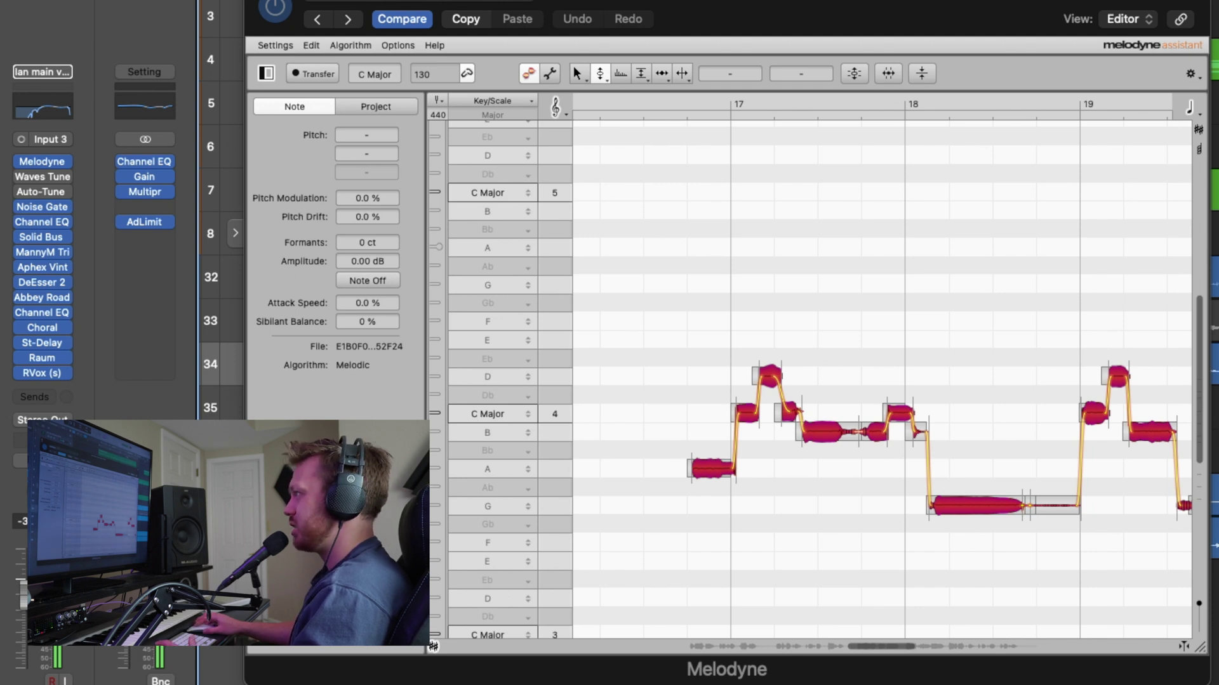
key("v")
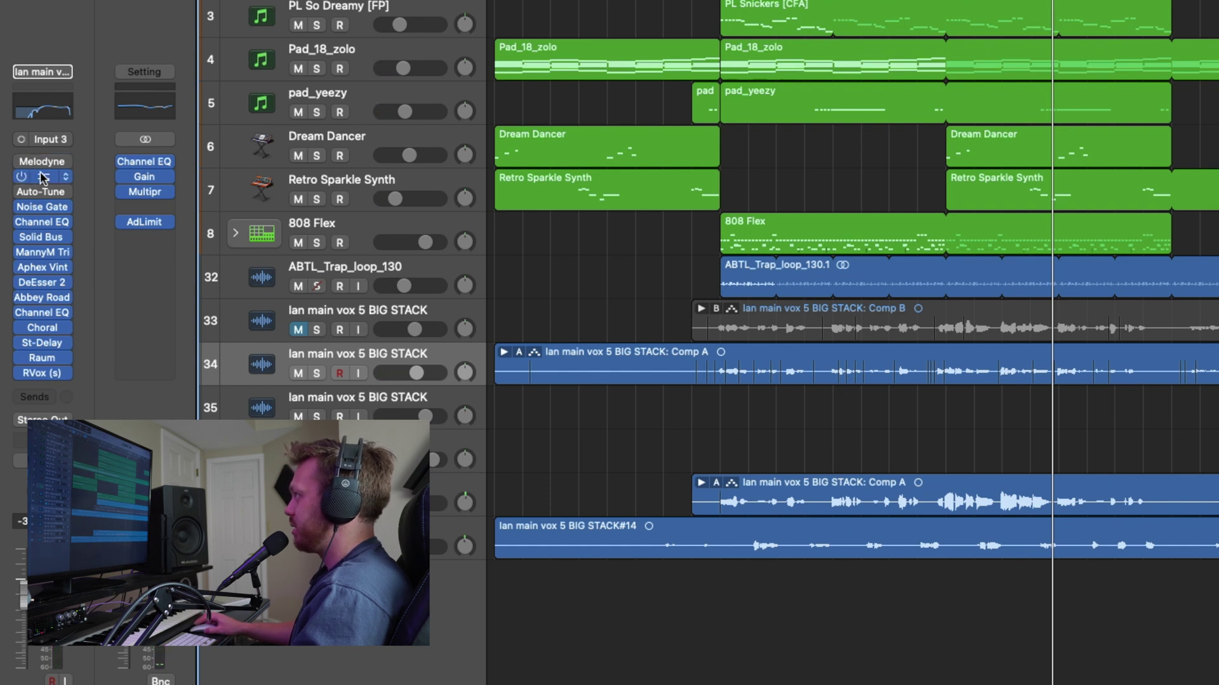
Capture the vocal in Waves Tune, set Speed and Note Transition to 0, and audition
left_click(44, 177)
key("space")
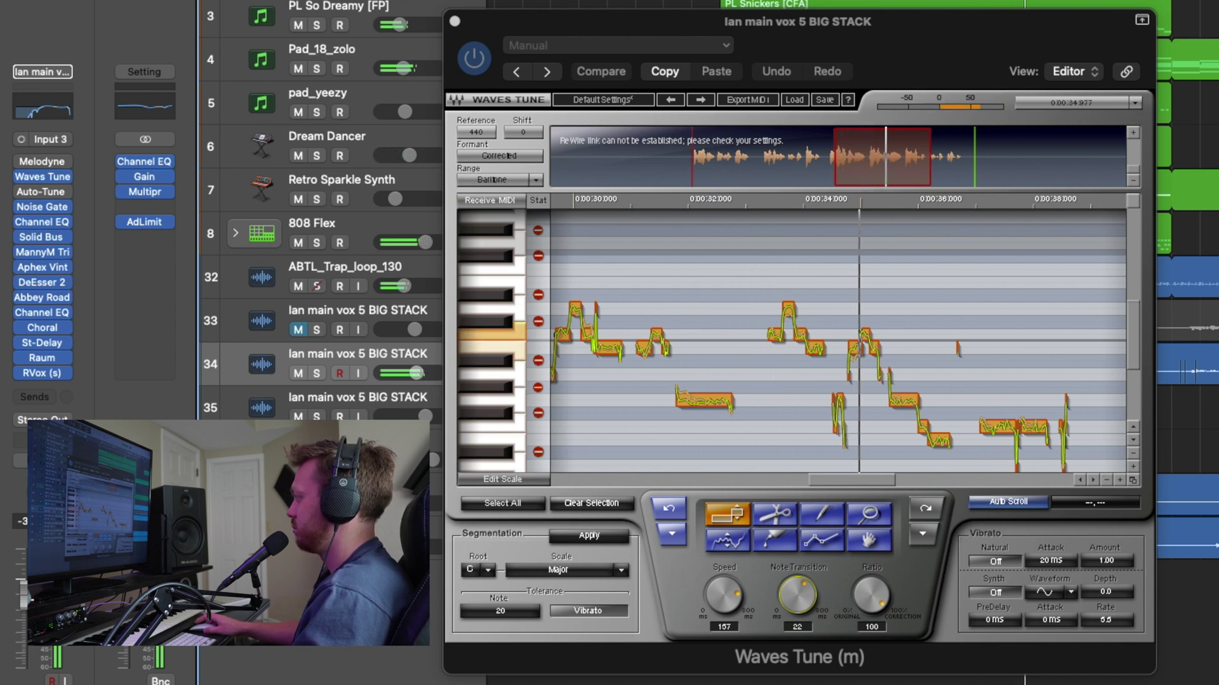
key("space")
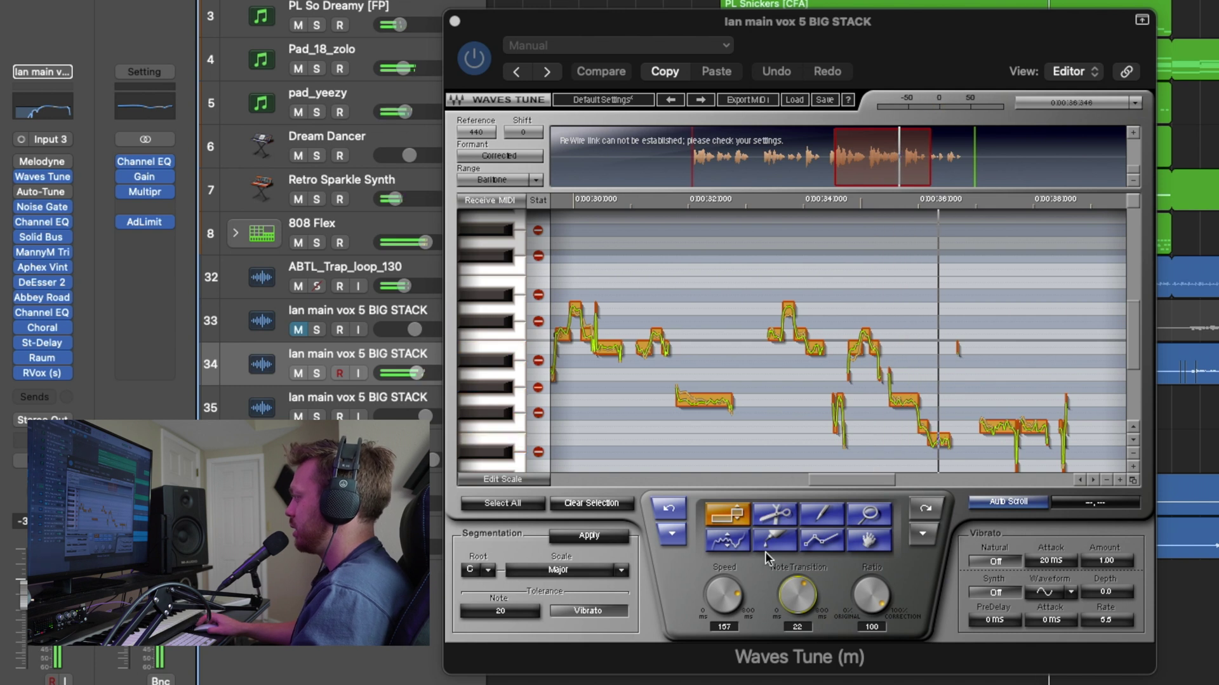
left_click_drag(723, 595, 724, 629)
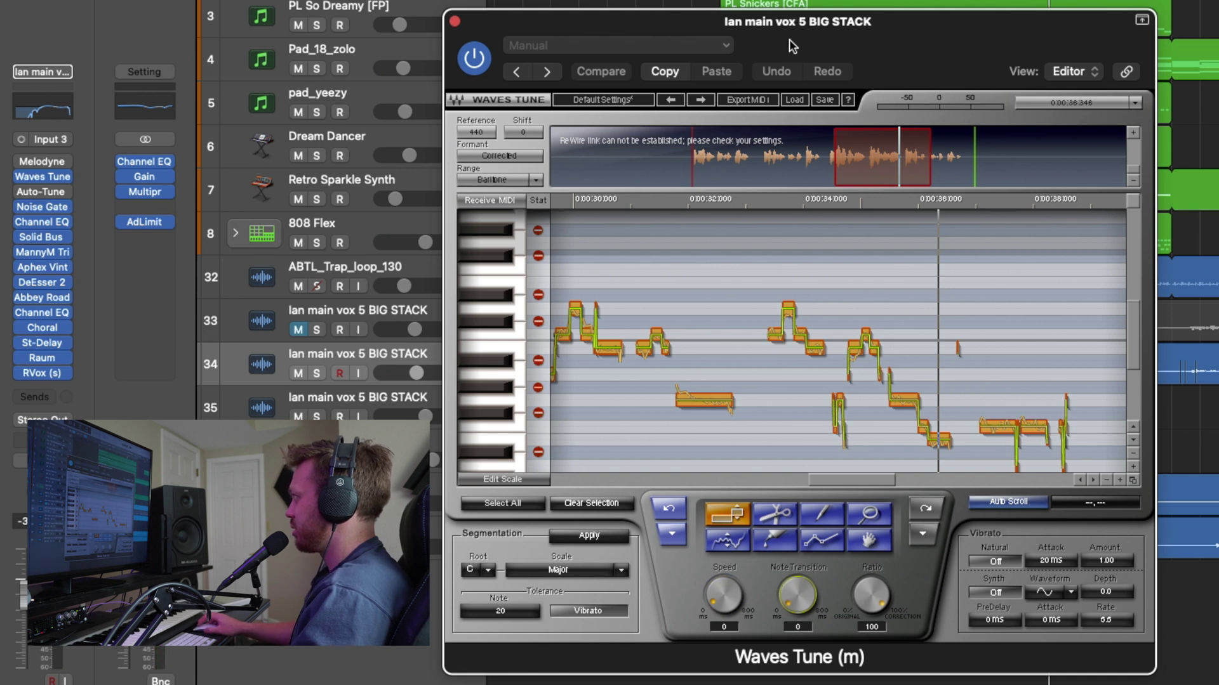
left_click_drag(791, 46, 763, 0)
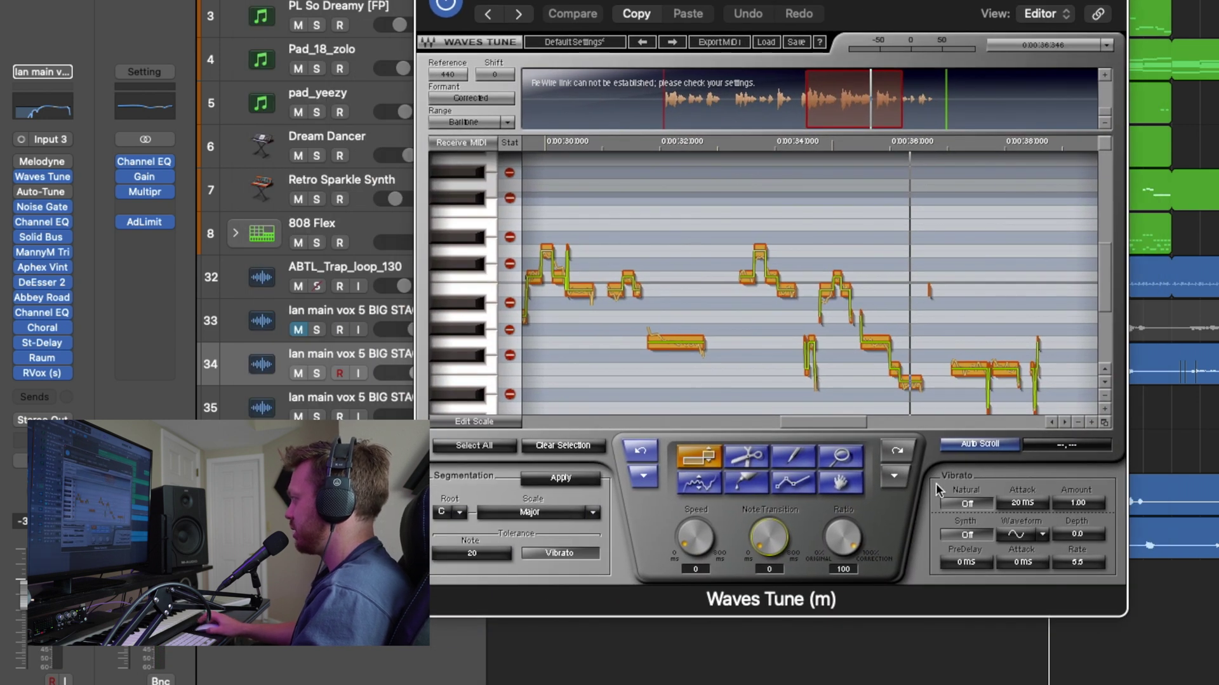
key("space")
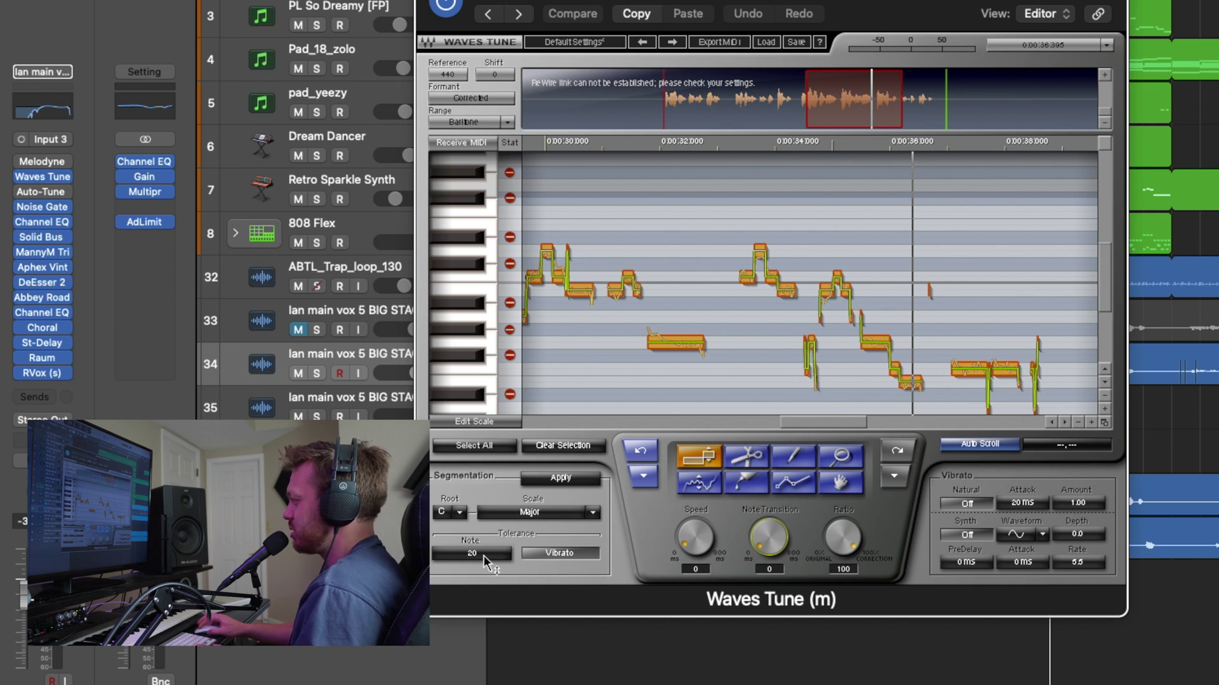
Try note tolerance values of 0, 50 and 100, auditioning the segmentation
type("0")
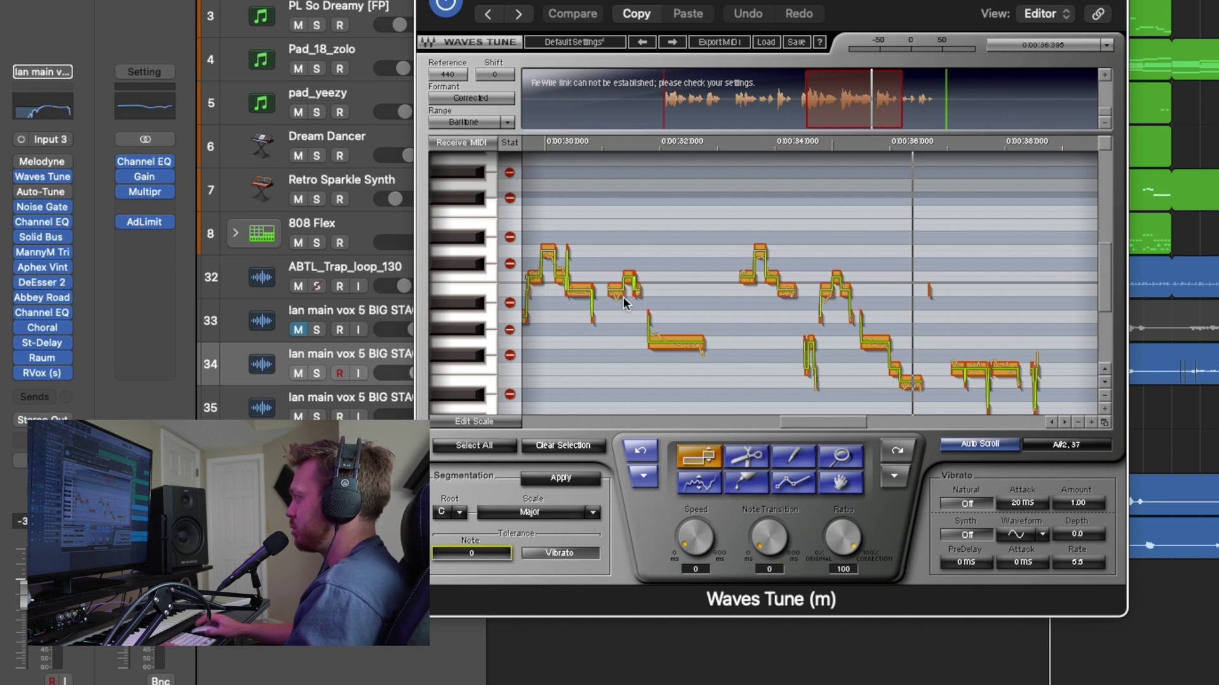
key("space")
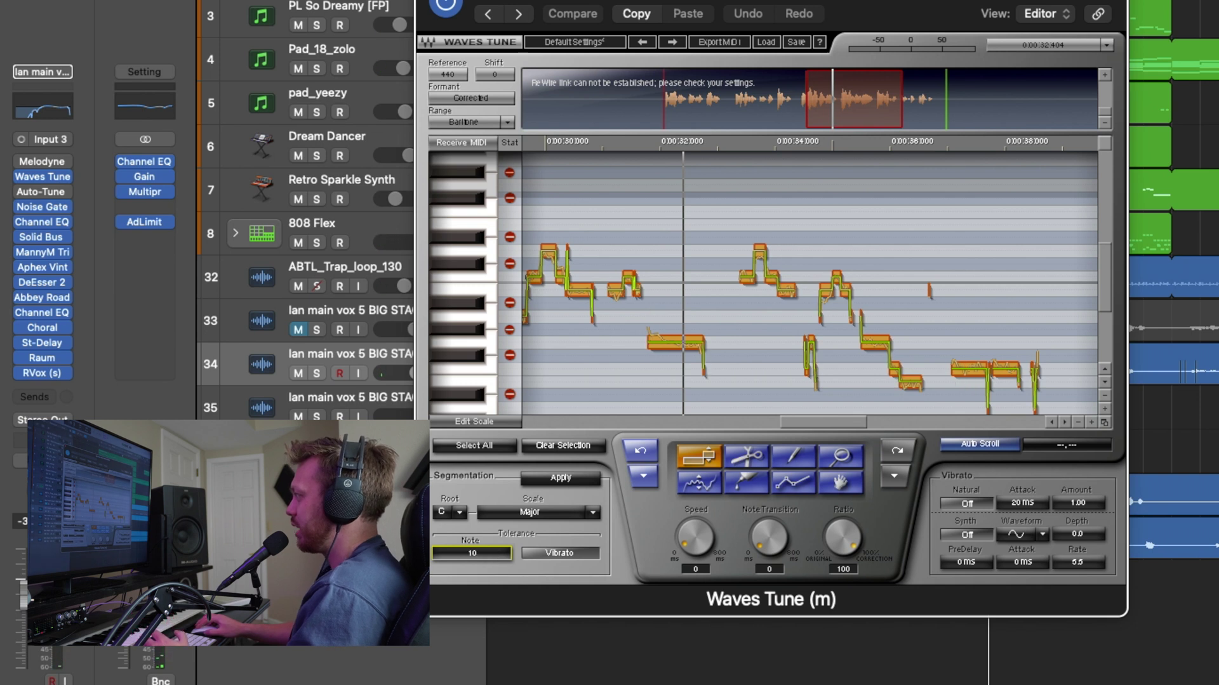
type("50")
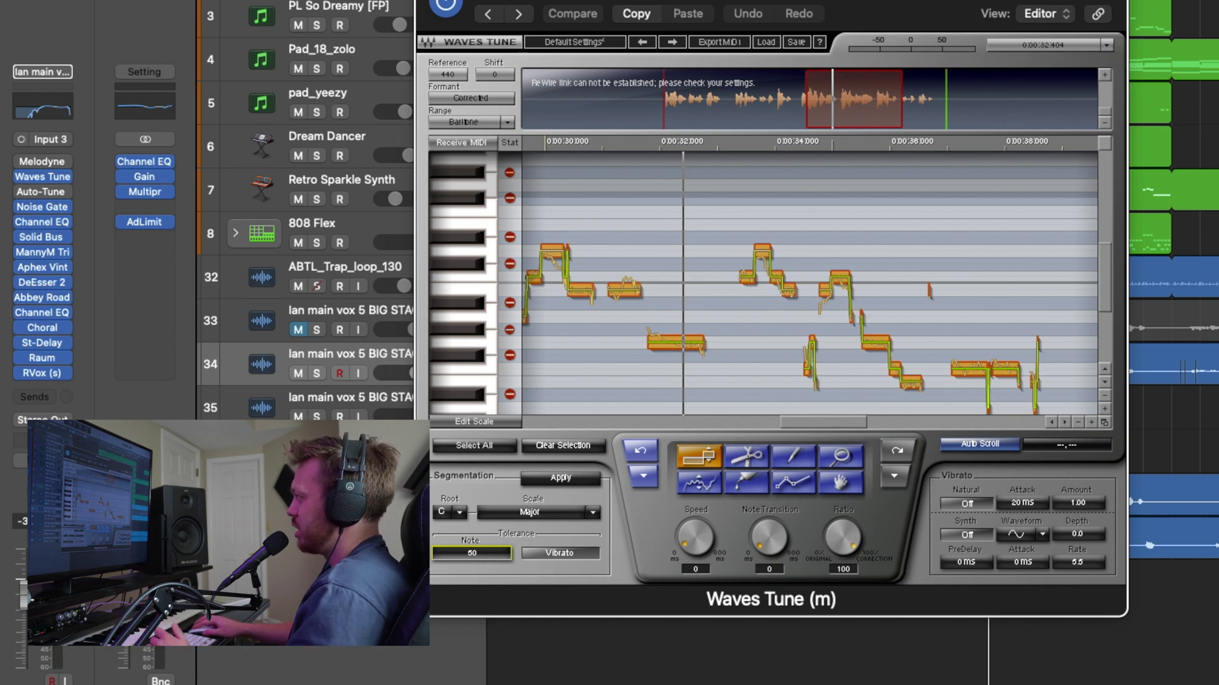
key("Up")
mouse_move(492, 558)
left_mouse_down()
mouse_move(492, 540)
mouse_move(491, 558)
left_mouse_up()
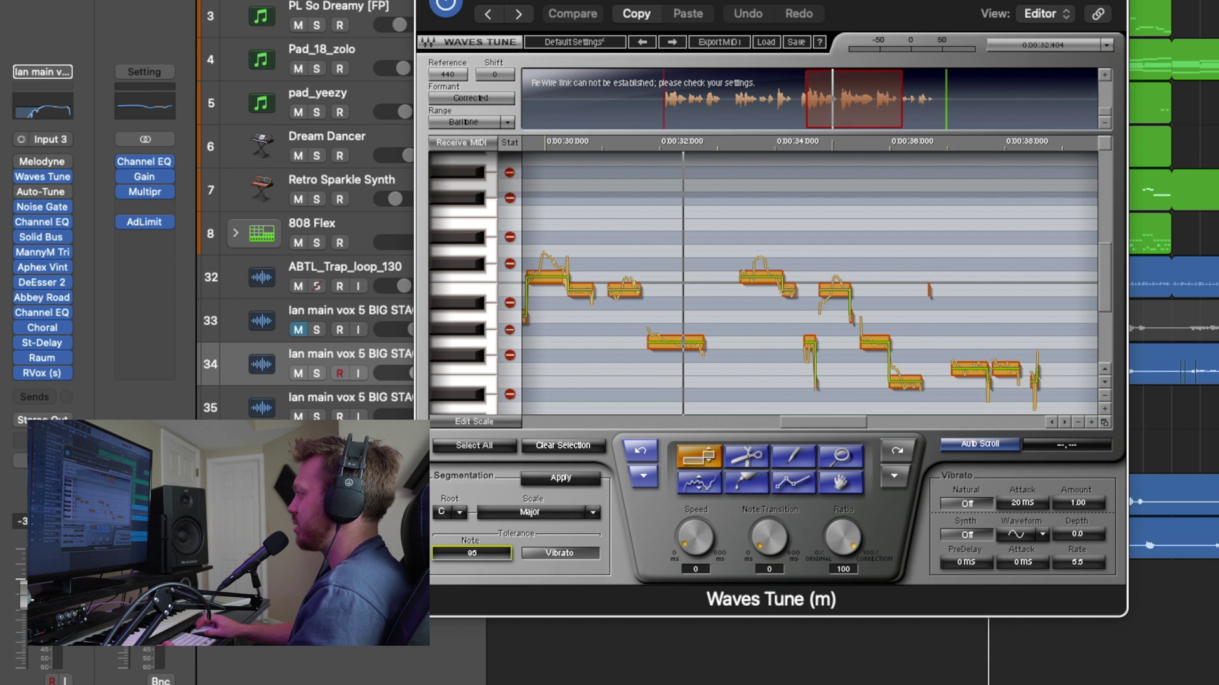
key("Down")
key("Down")
key("Down")
key("Down")
key("Down")
key("Down")
key("Down")
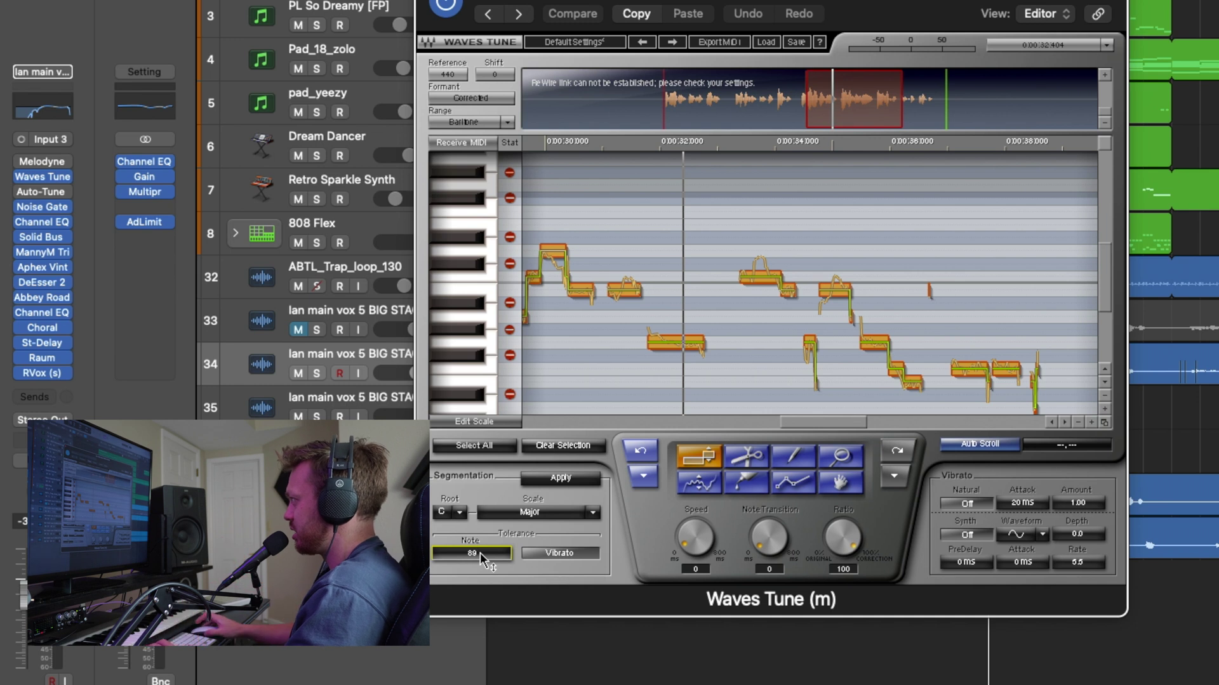
left_click_drag(477, 554, 478, 568)
key("space")
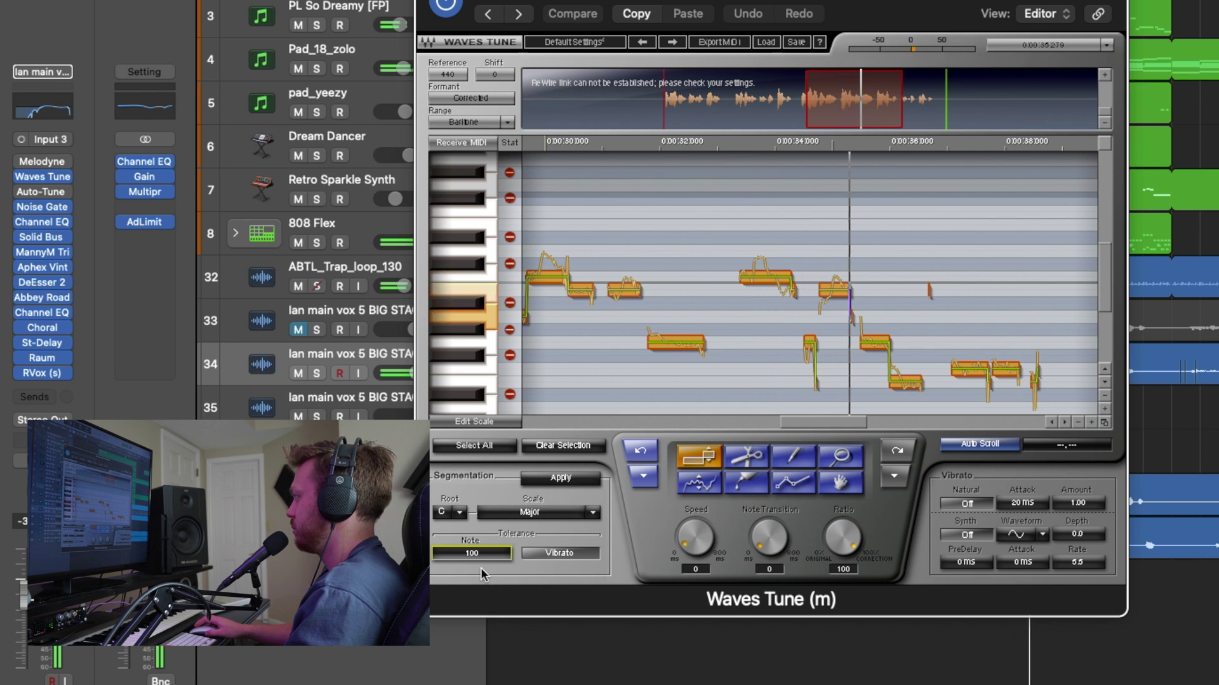
key("space")
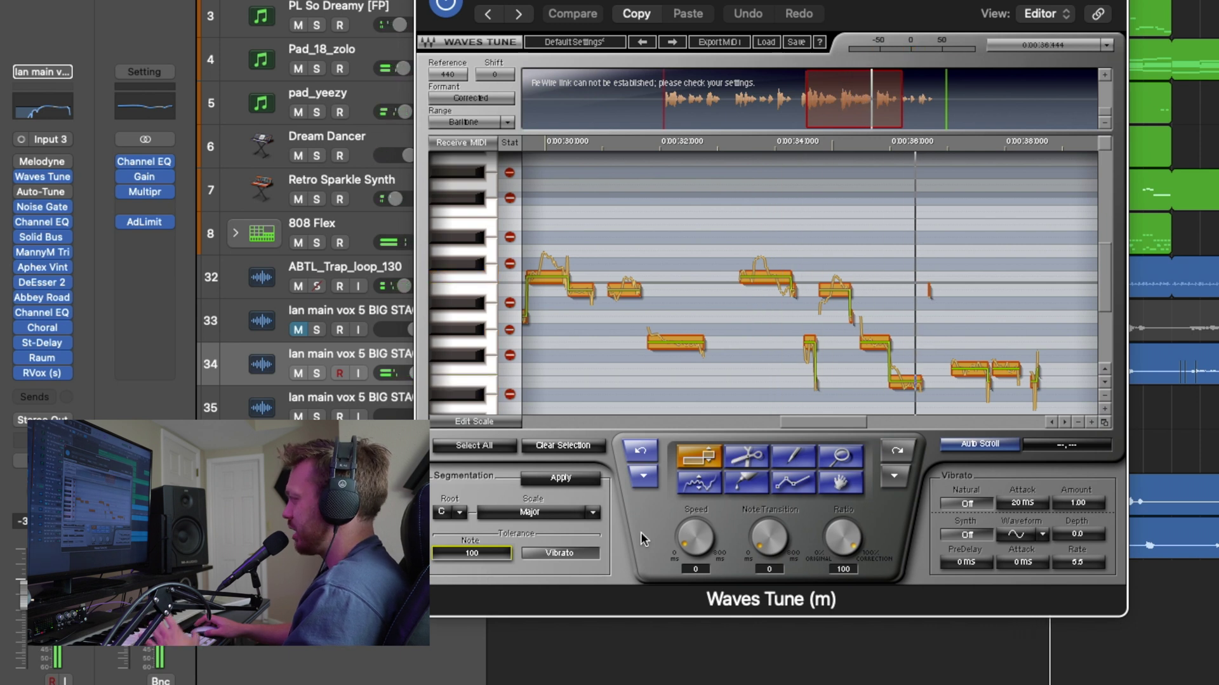
Try note tolerance 61 and 22, settle on 30, and play from around 0:30
type("61")
key("Return")
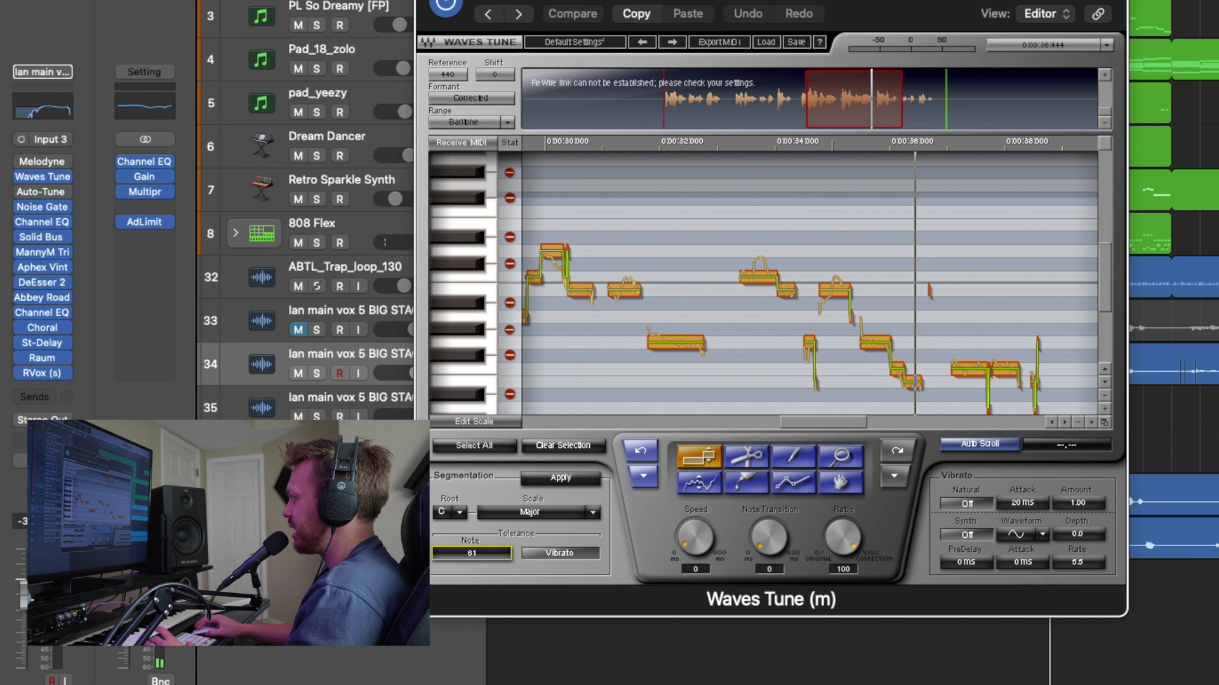
type("22")
key("Return")
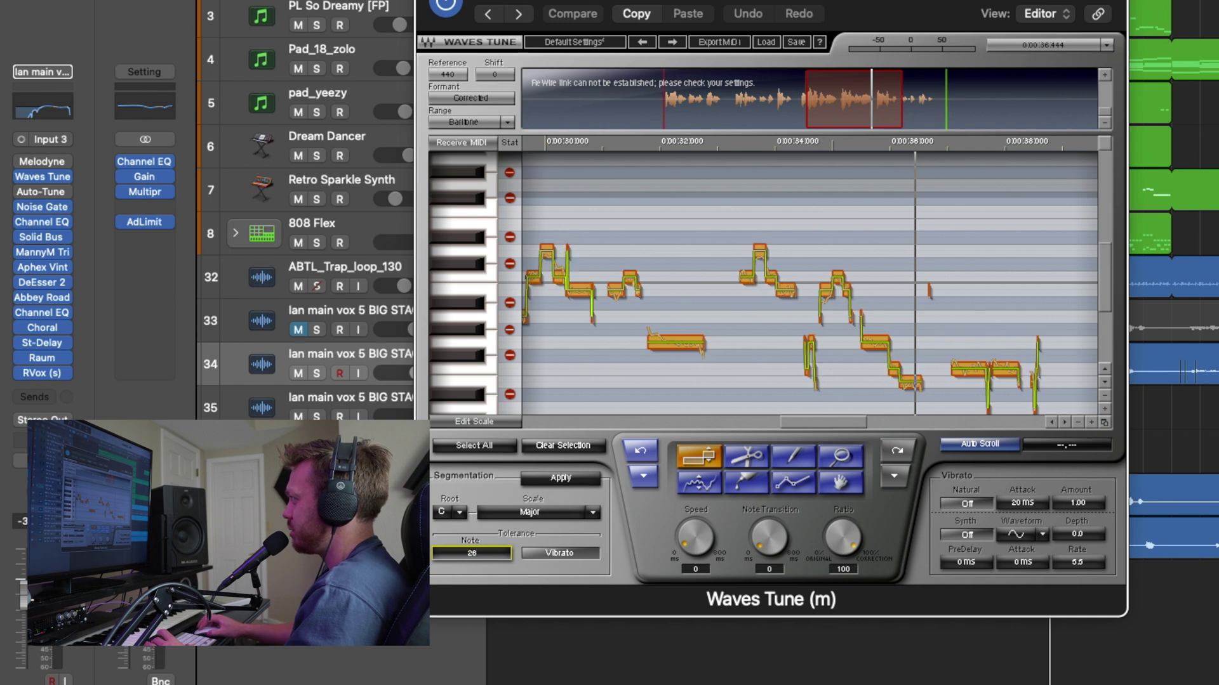
type("30")
key("Return")
key("space")
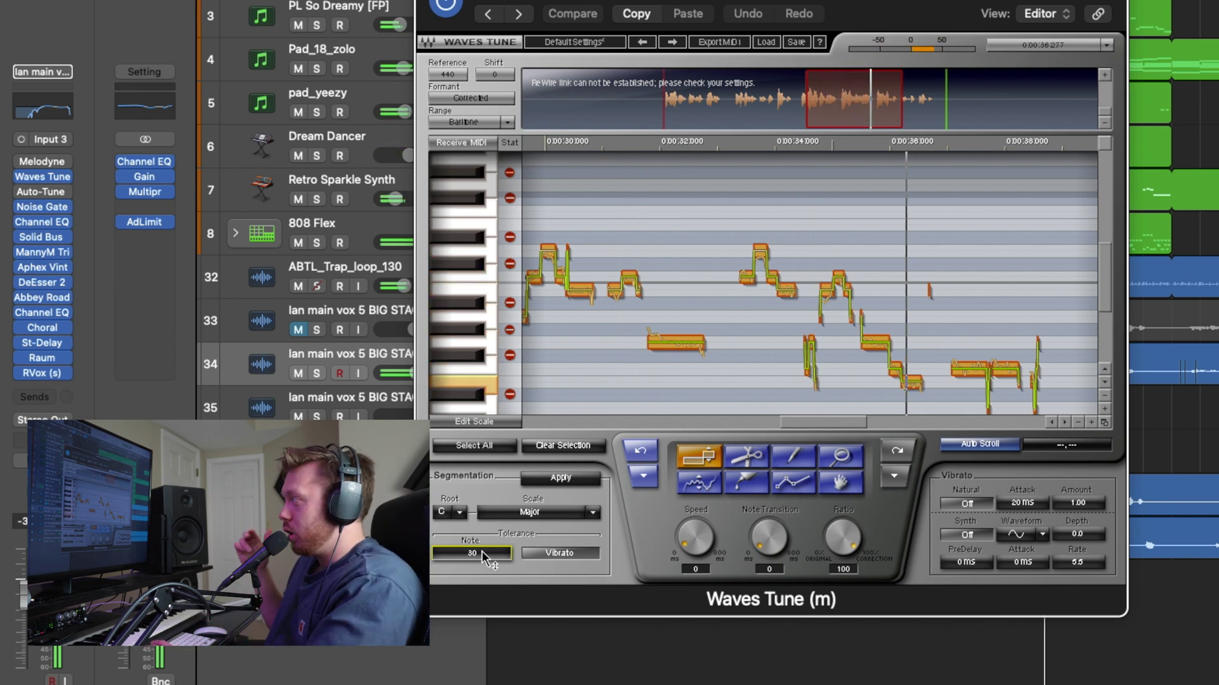
Draw a line correction raising the notes near 0:29–0:30 and play it back
left_click(794, 484)
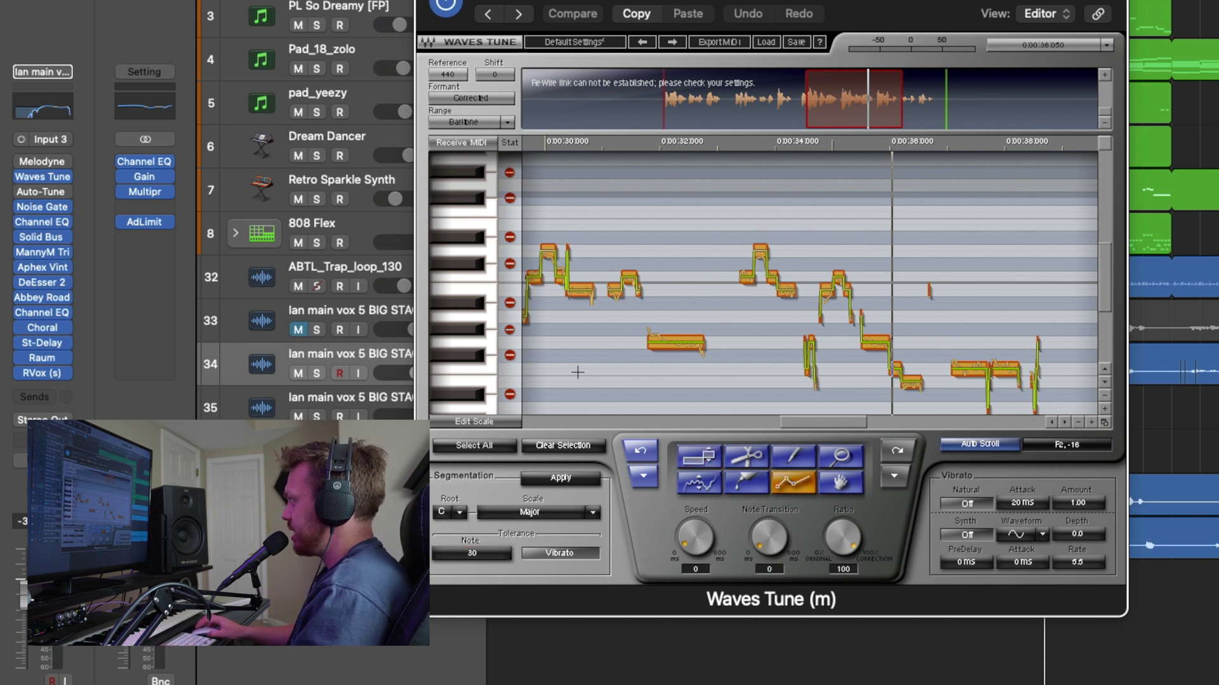
scroll(549, 359, "left", 5)
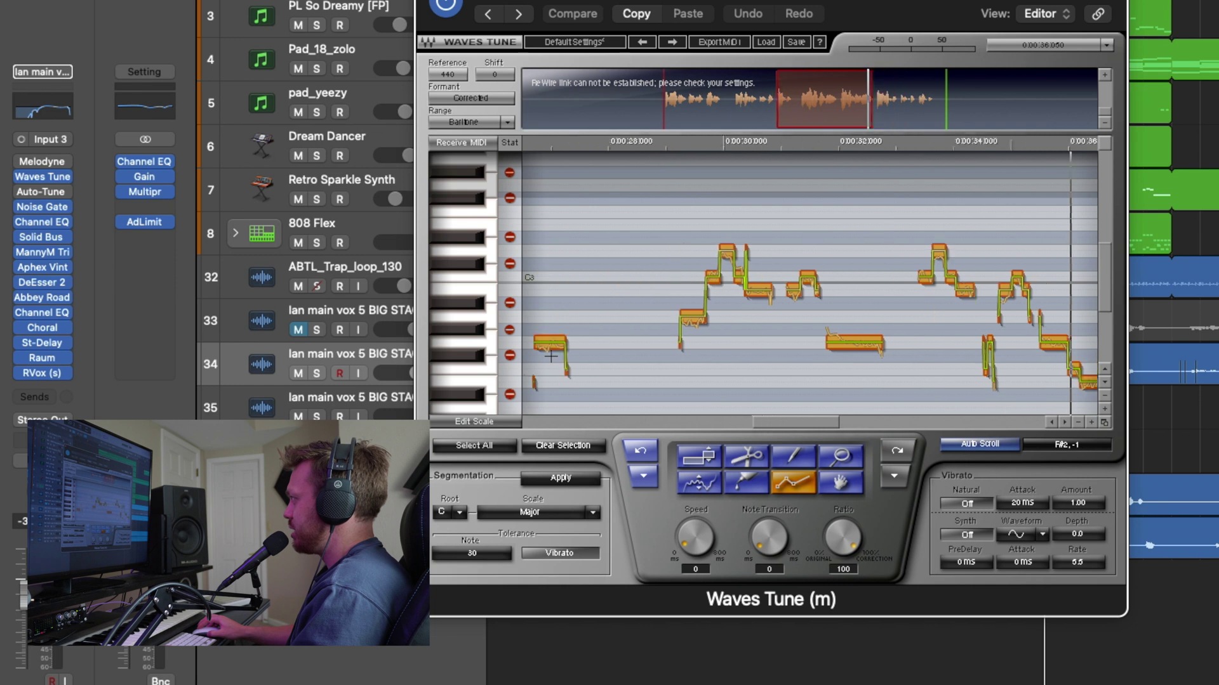
scroll(636, 325, "down", 3)
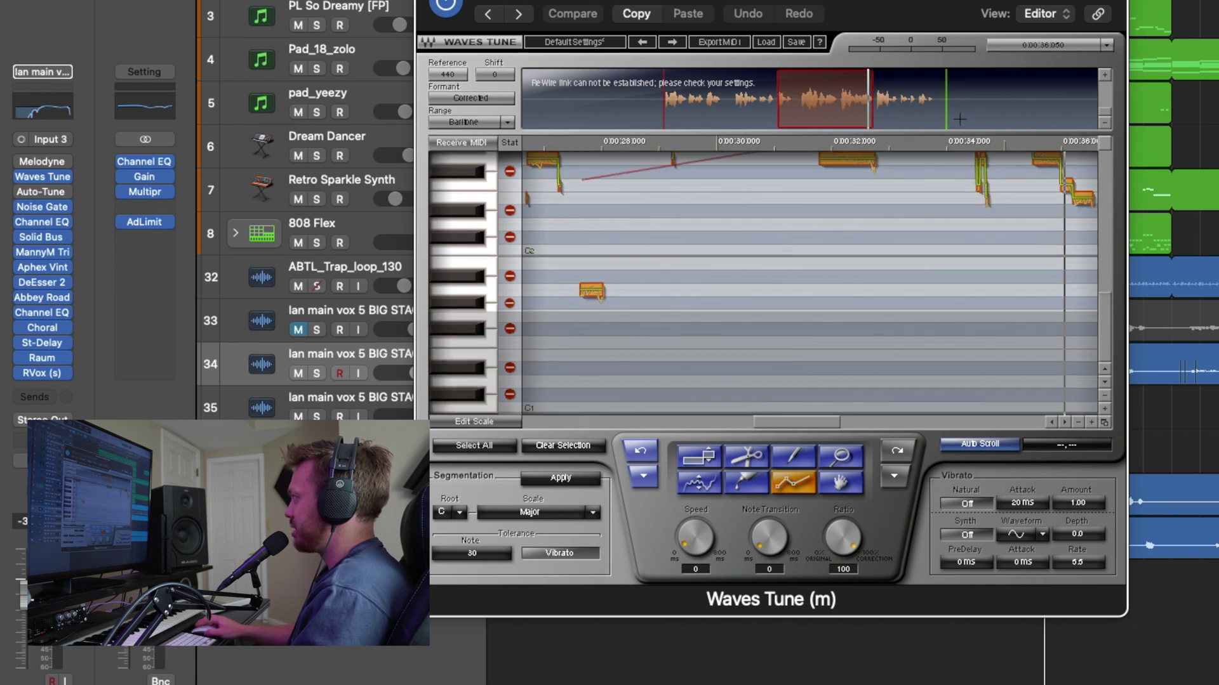
scroll(874, 220, "up", 8)
scroll(874, 220, "down", 5)
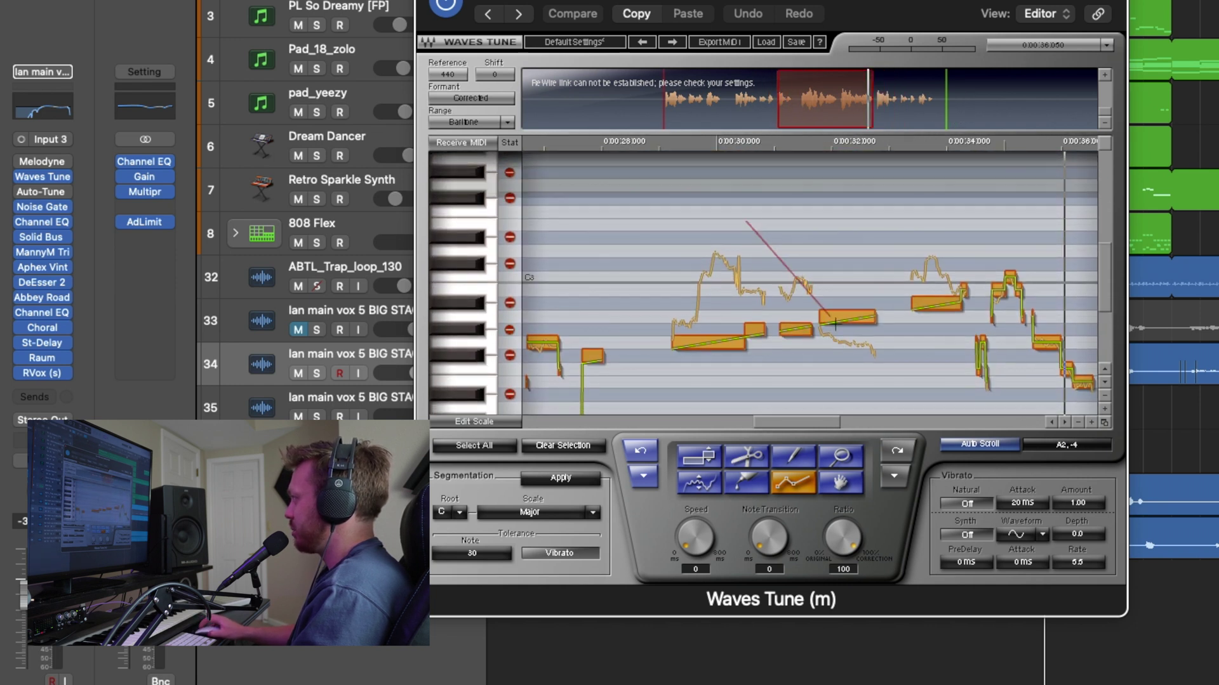
left_click_drag(694, 242, 739, 260)
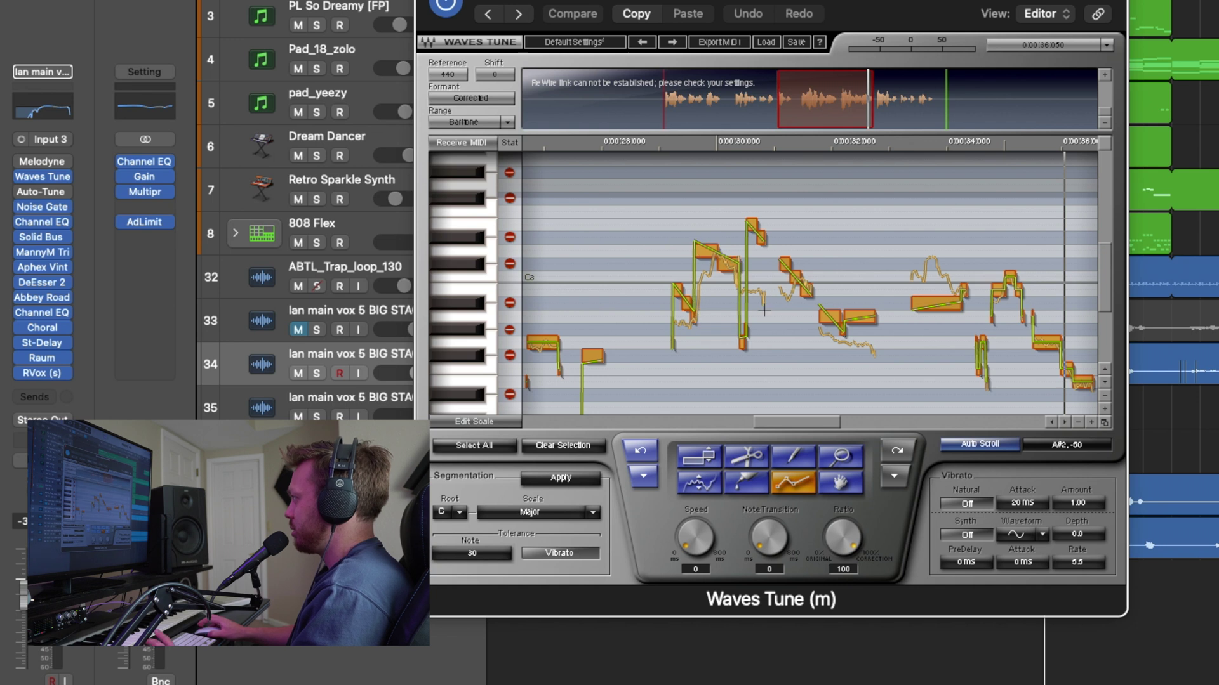
key("space")
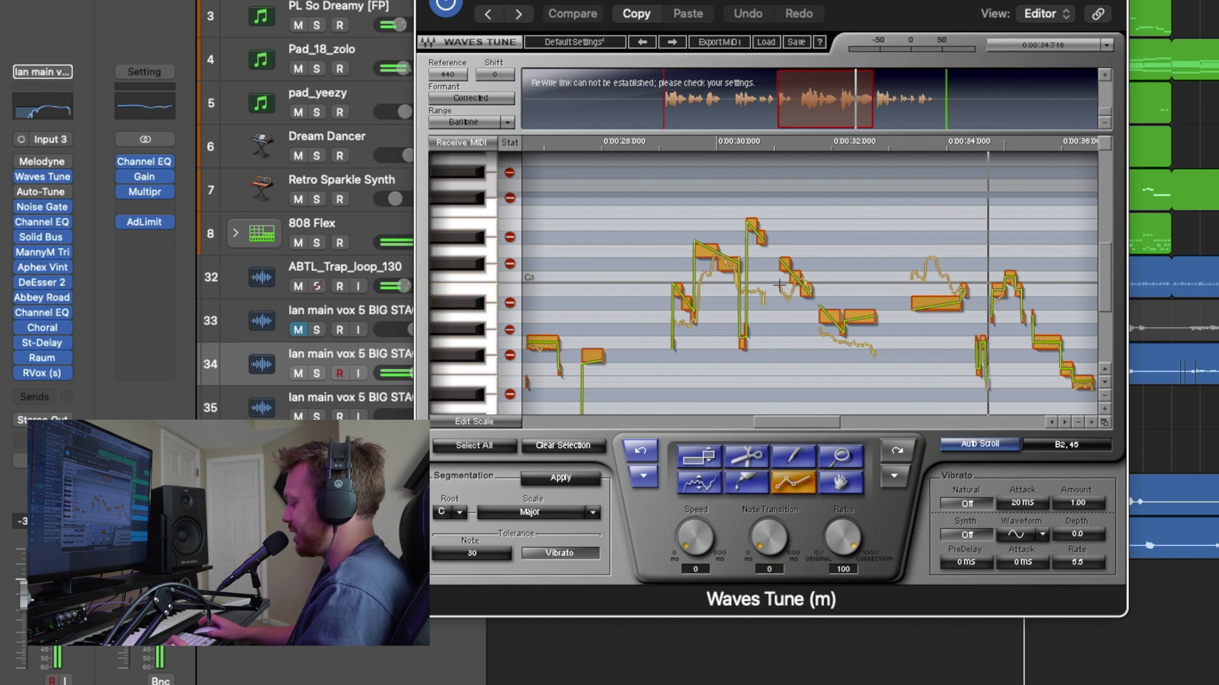
Undo three corrections and draw a diagonal line on the rising note instead, then replay
left_click(640, 452)
left_click(639, 452)
left_click(640, 451)
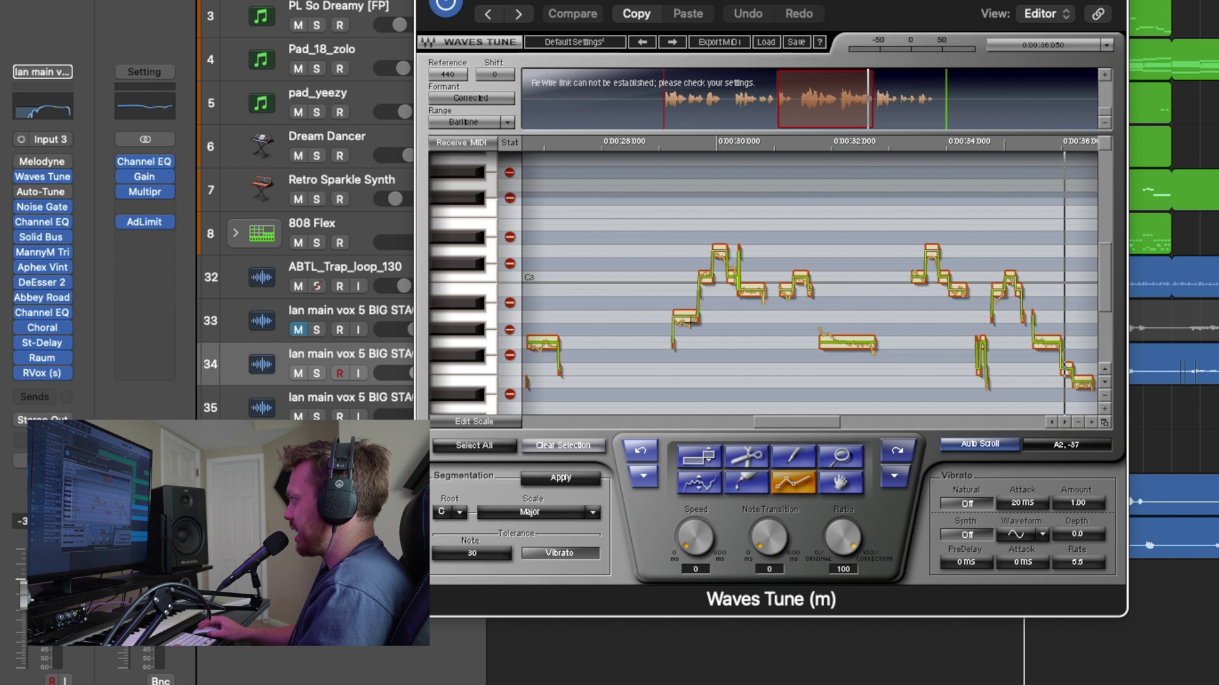
left_click(702, 296)
key("space")
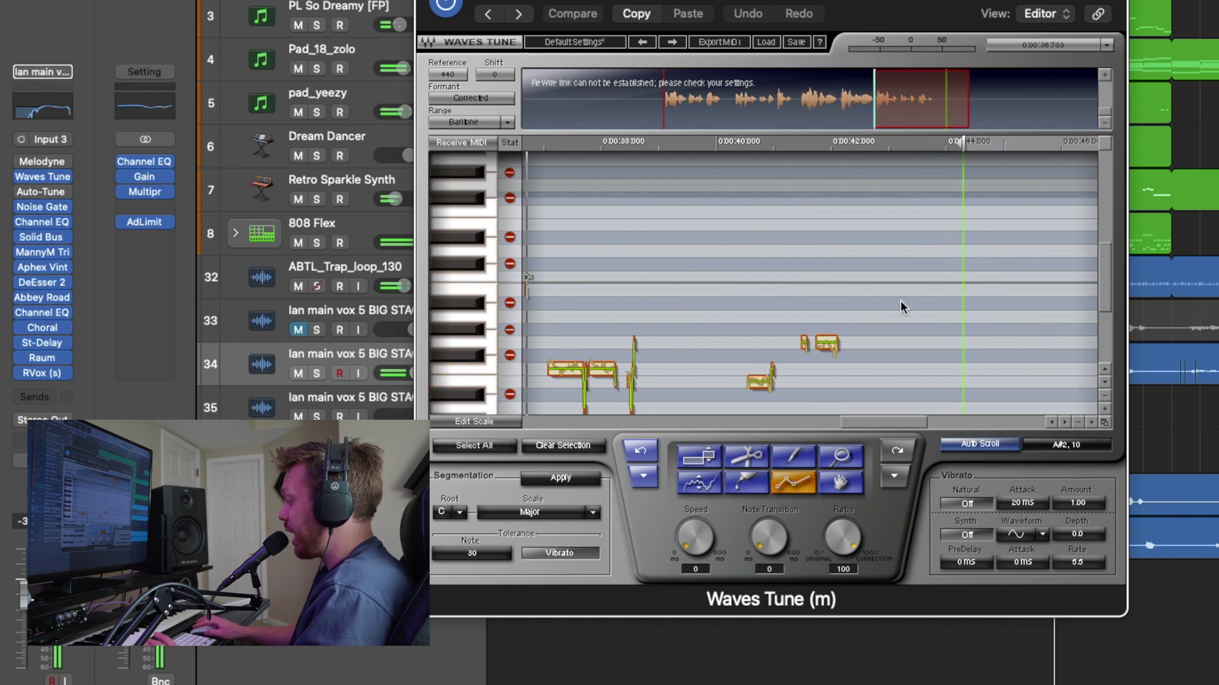
key("space")
Scroll the Waves Tune editor back to the 0:26–0:34 range
scroll(853, 307, "left", 10)
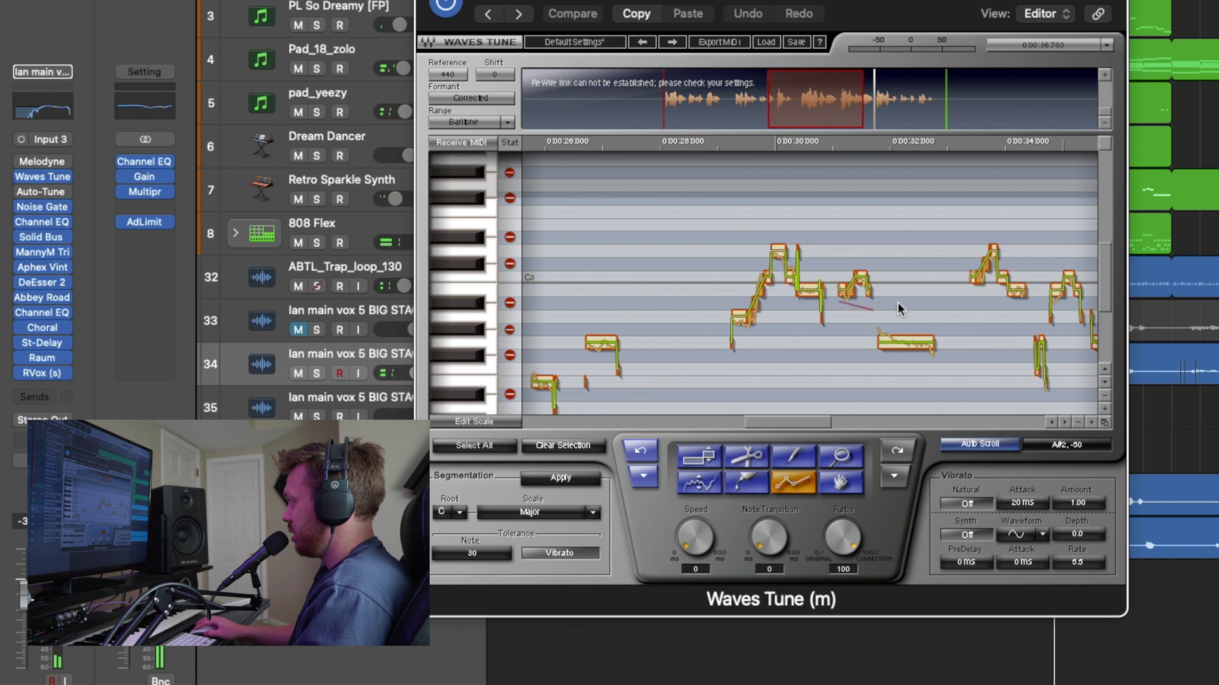